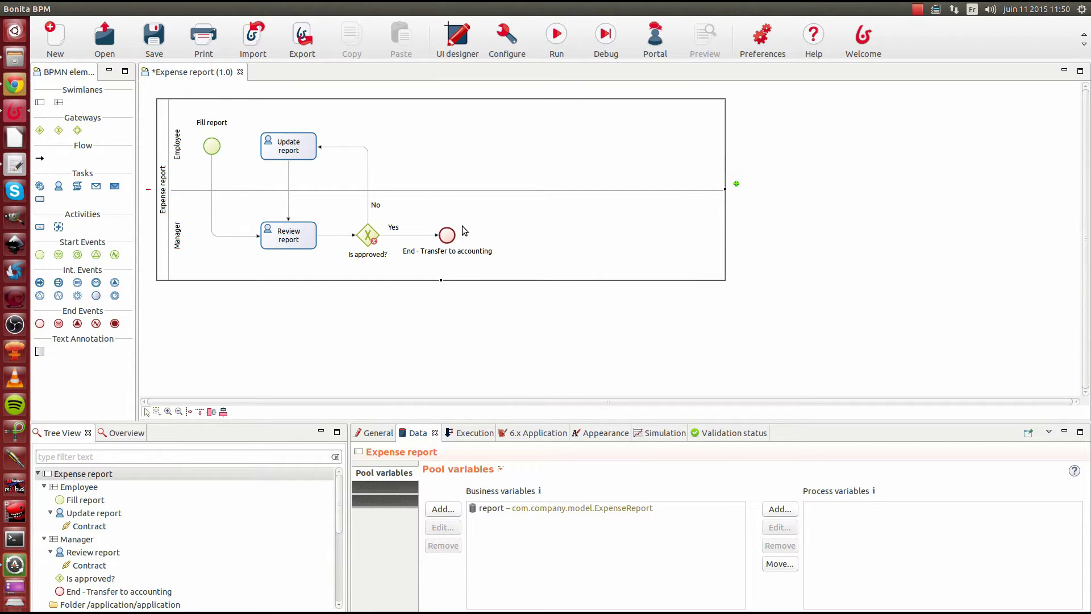
- Select the Expense report pool to show its report business variable of type ExpenseReport
{"action": "left_click", "coordinate": [164, 126]}
- Start generating a pool contract input from the report business variable
{"action": "left_click", "coordinate": [466, 431]}
{"action": "left_click", "coordinate": [397, 483]}
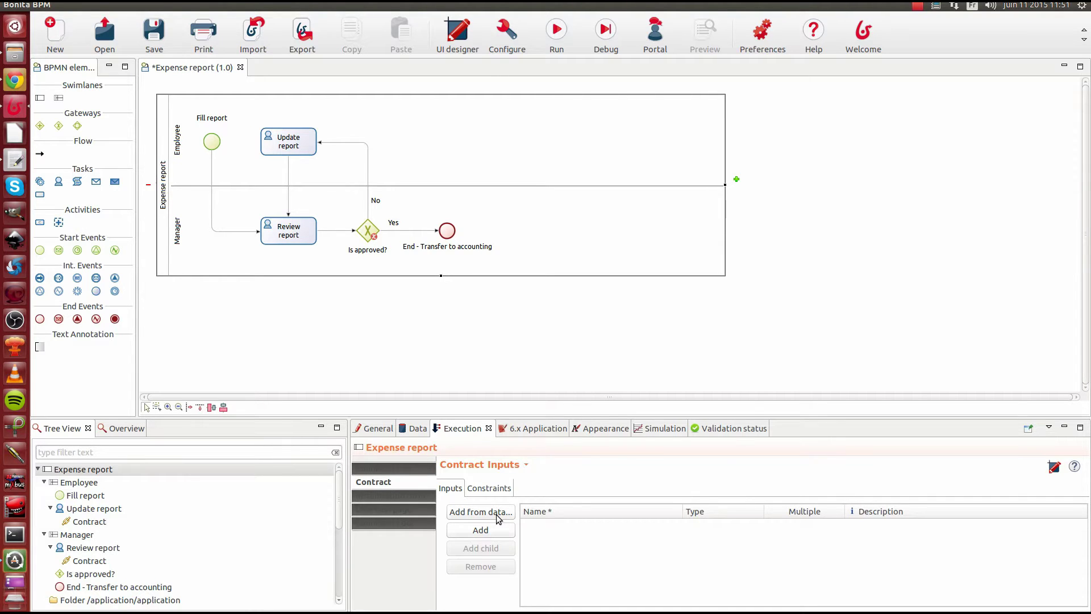
{"action": "left_click", "coordinate": [496, 514]}
{"action": "left_click", "coordinate": [460, 188]}
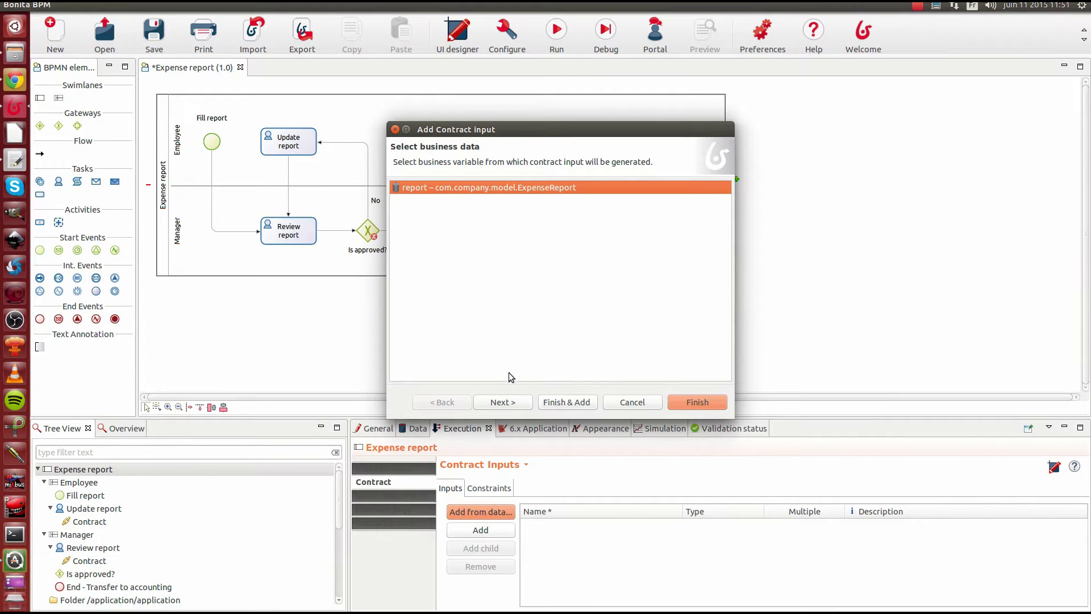
{"action": "left_click", "coordinate": [503, 406]}
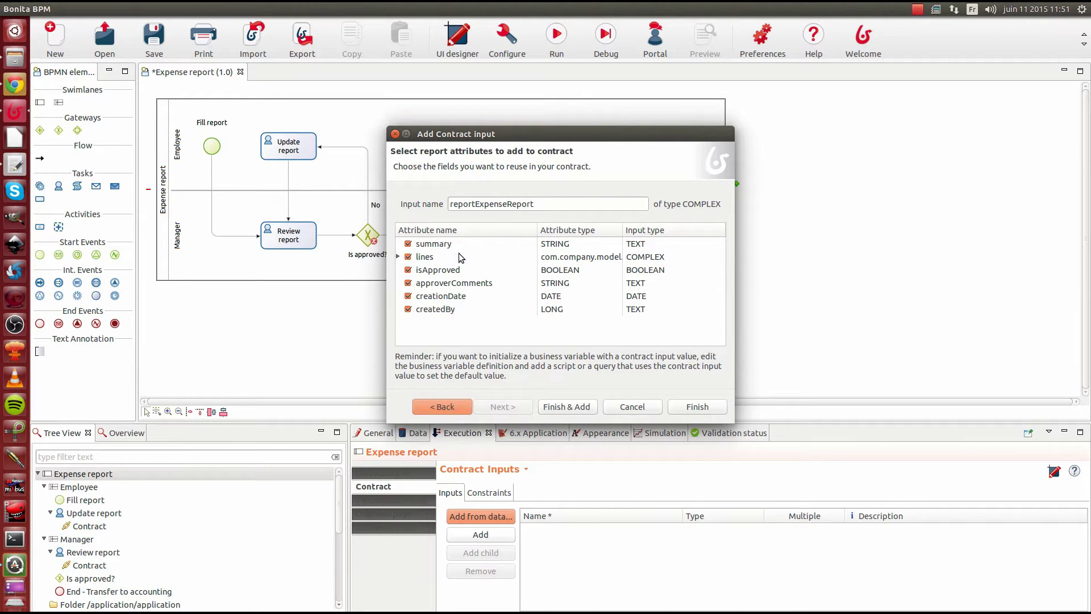
- Drop isApproved, approverComments, creationDate and createdBy, and rename the input reportContract
{"action": "left_click", "coordinate": [408, 269]}
{"action": "left_click", "coordinate": [407, 283]}
{"action": "left_click", "coordinate": [408, 296]}
{"action": "left_click", "coordinate": [408, 309]}
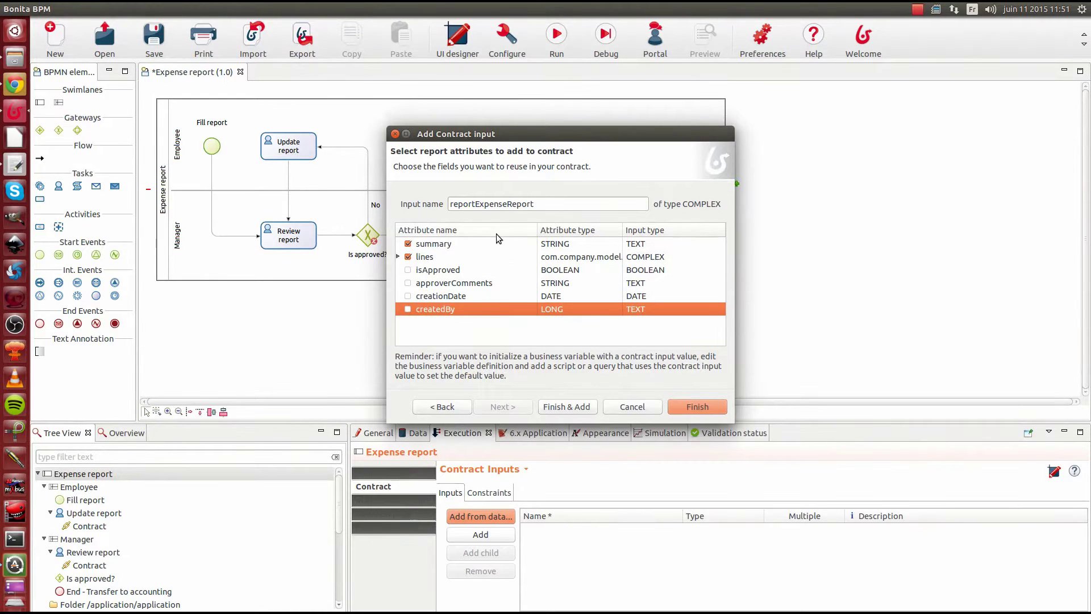
{"action": "left_click_drag", "start_coordinate": [475, 204], "coordinate": [571, 205]}
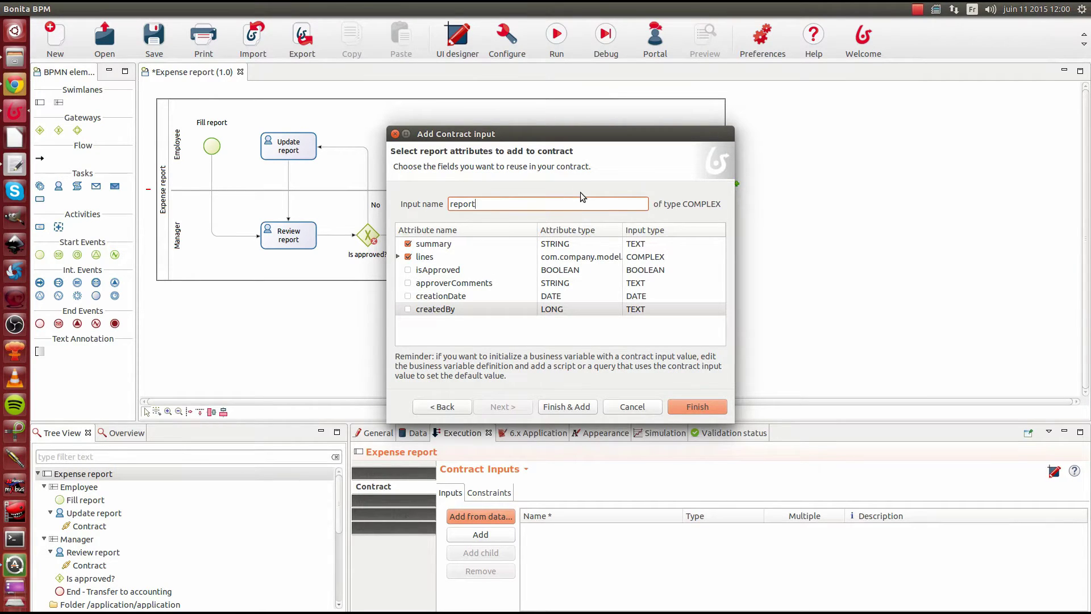
{"action": "type", "text": "Contract"}
- Create reportContract, expand its summary and lines (label, cost) fields, then show Review report's contract
{"action": "left_click", "coordinate": [690, 407]}
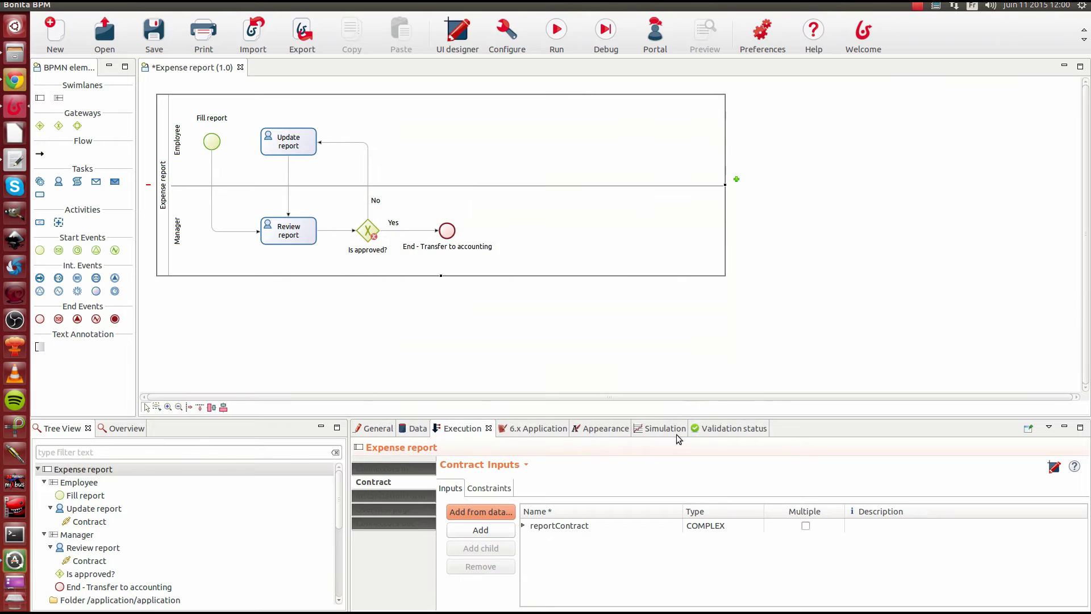
{"action": "left_click", "coordinate": [523, 526]}
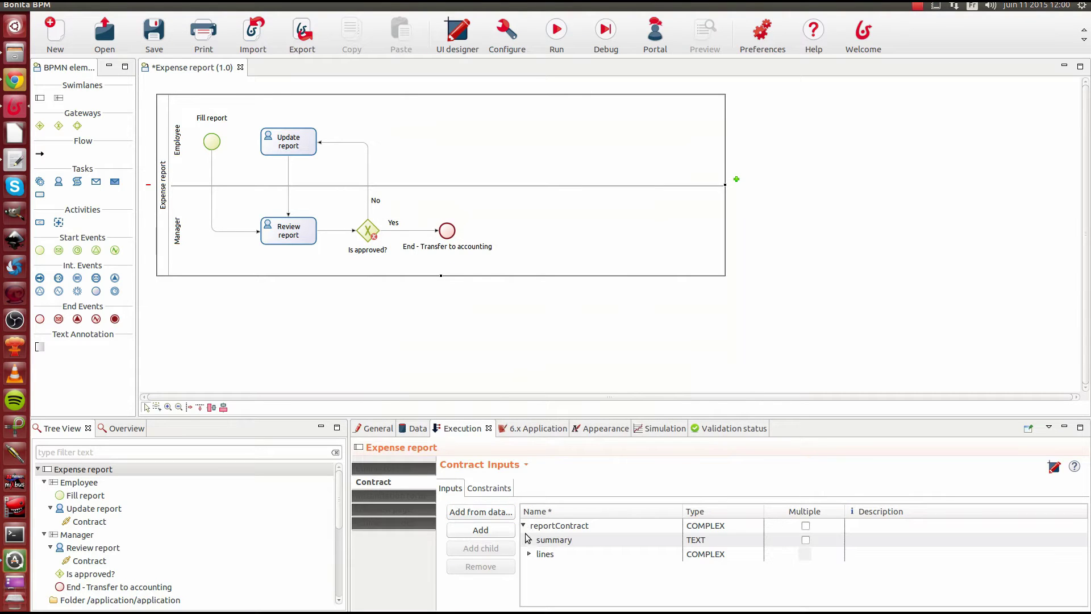
{"action": "left_click", "coordinate": [529, 554]}
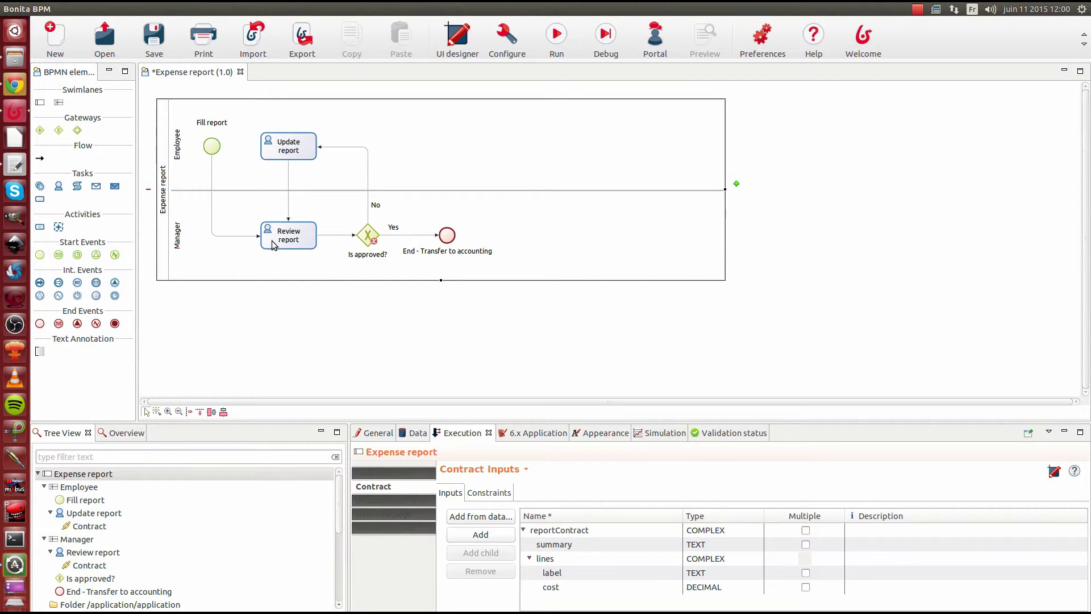
{"action": "left_click", "coordinate": [272, 241]}
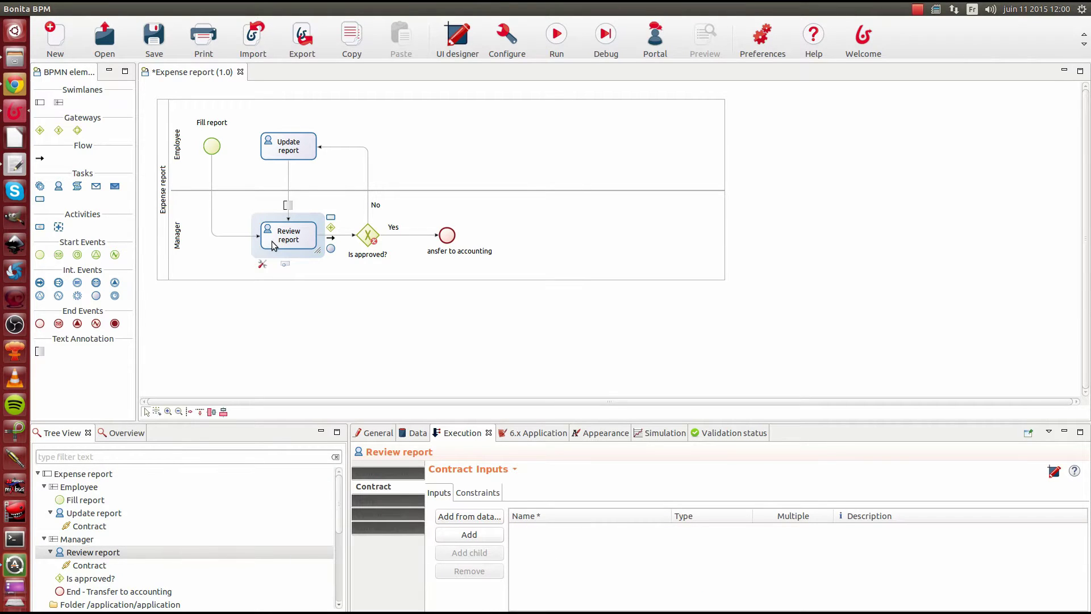
- Add a Review report contract input named isApproved of type BOOLEAN
{"action": "left_click", "coordinate": [490, 532]}
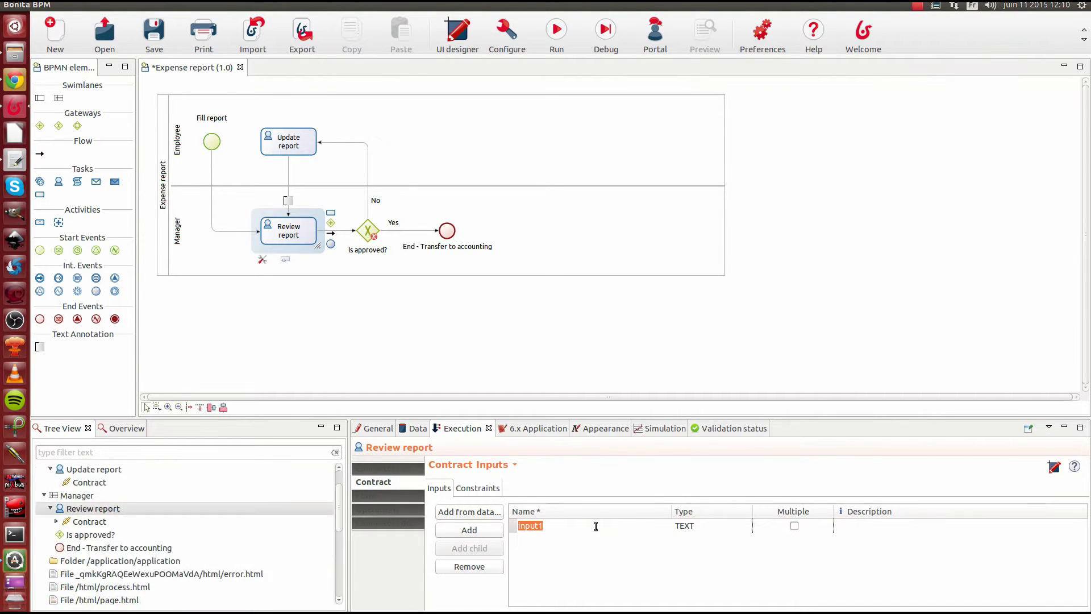
{"action": "type", "text": "isApproved"}
{"action": "left_click", "coordinate": [687, 527]}
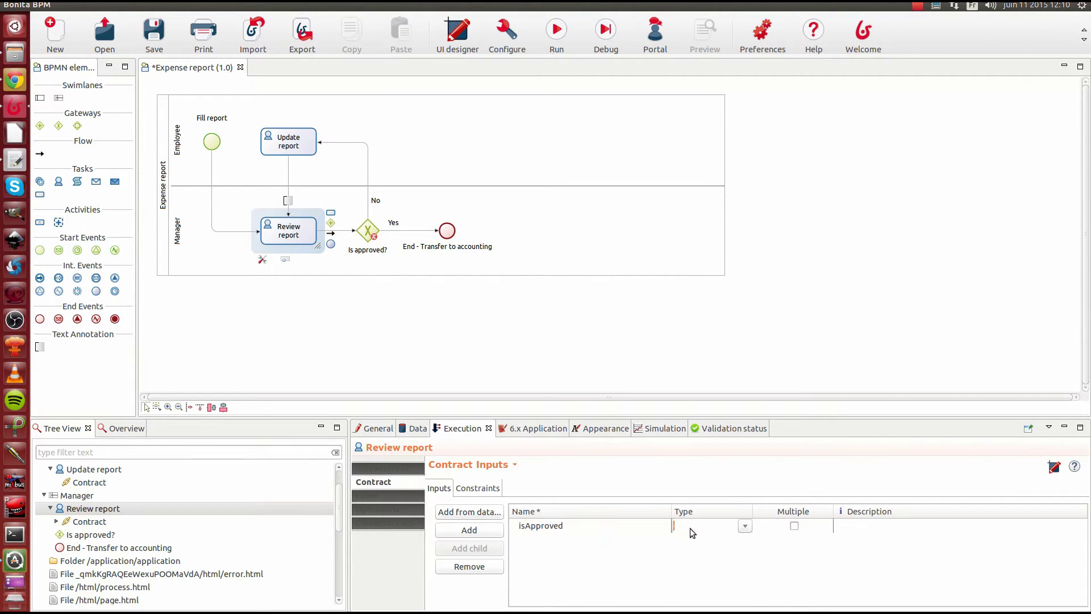
{"action": "left_click", "coordinate": [751, 527]}
{"action": "left_click", "coordinate": [711, 420]}
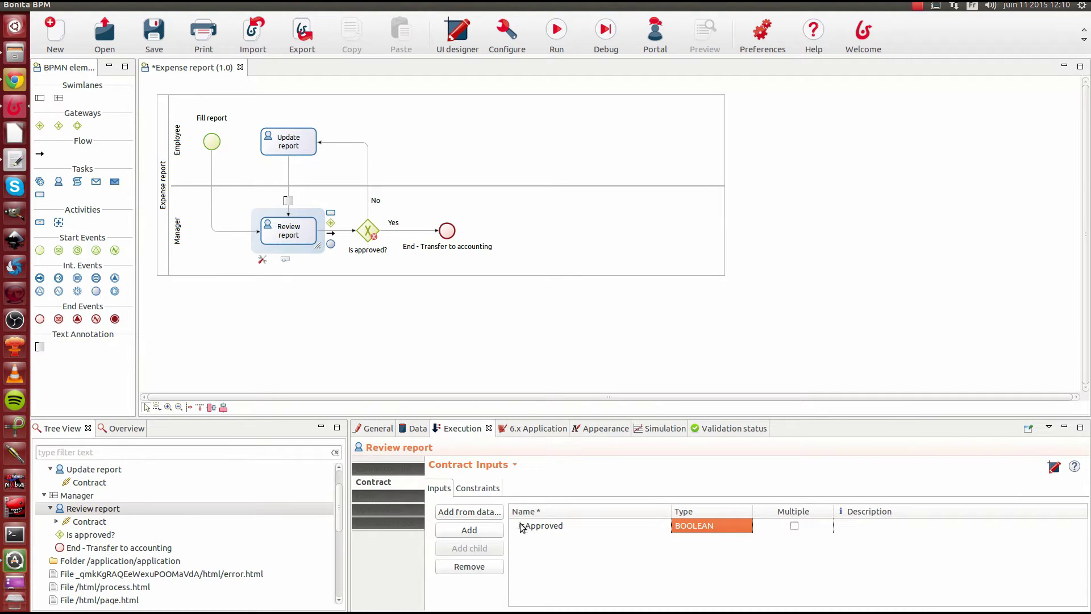
- Add a second input named comments, then select the Update report task
{"action": "left_click", "coordinate": [477, 529]}
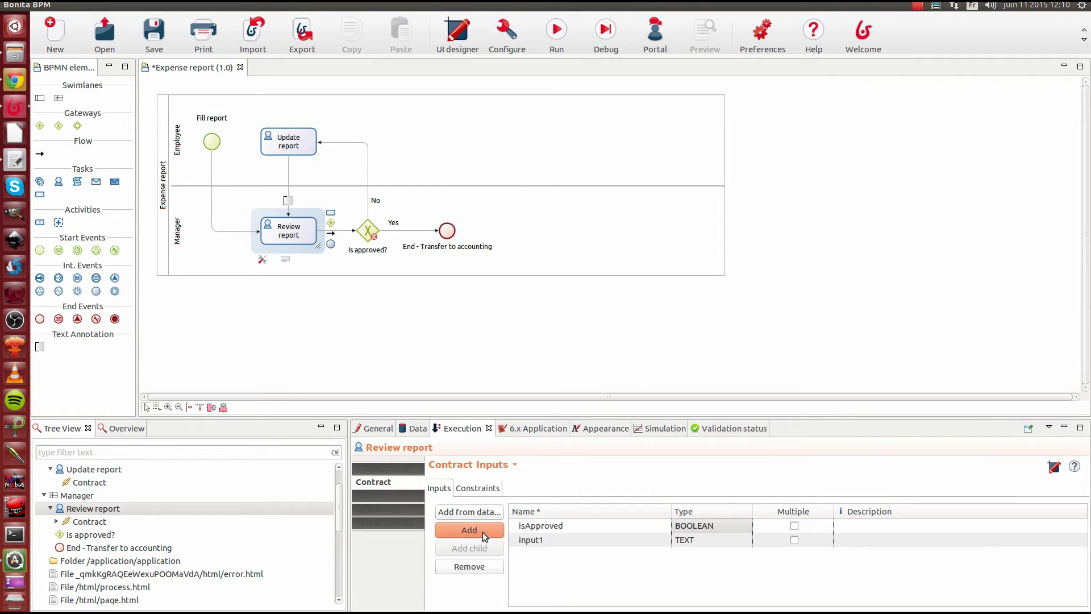
{"action": "type", "text": "comments"}
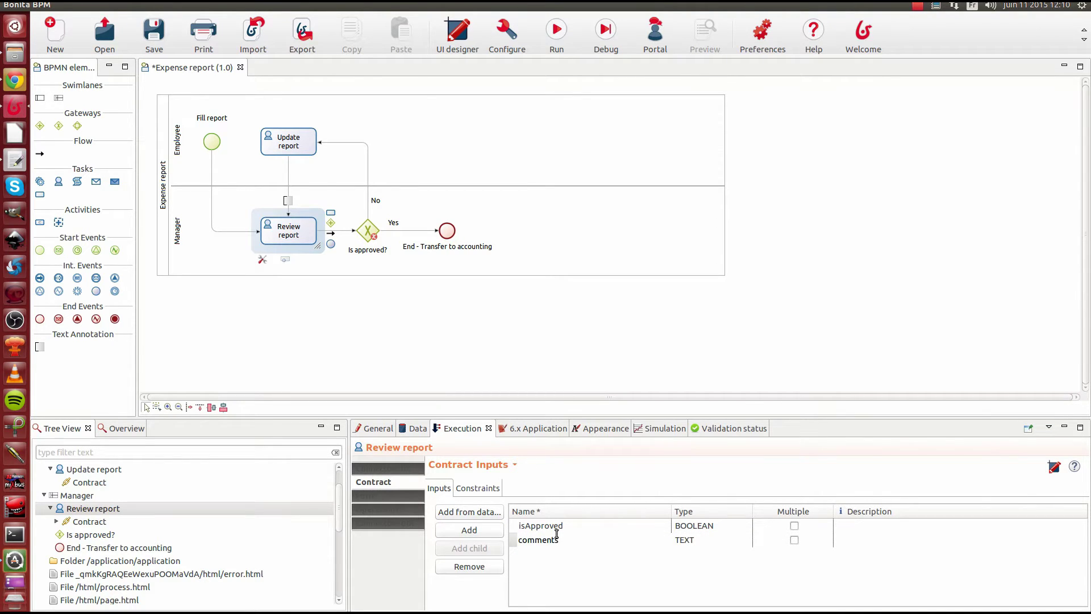
{"action": "key", "text": "Return"}
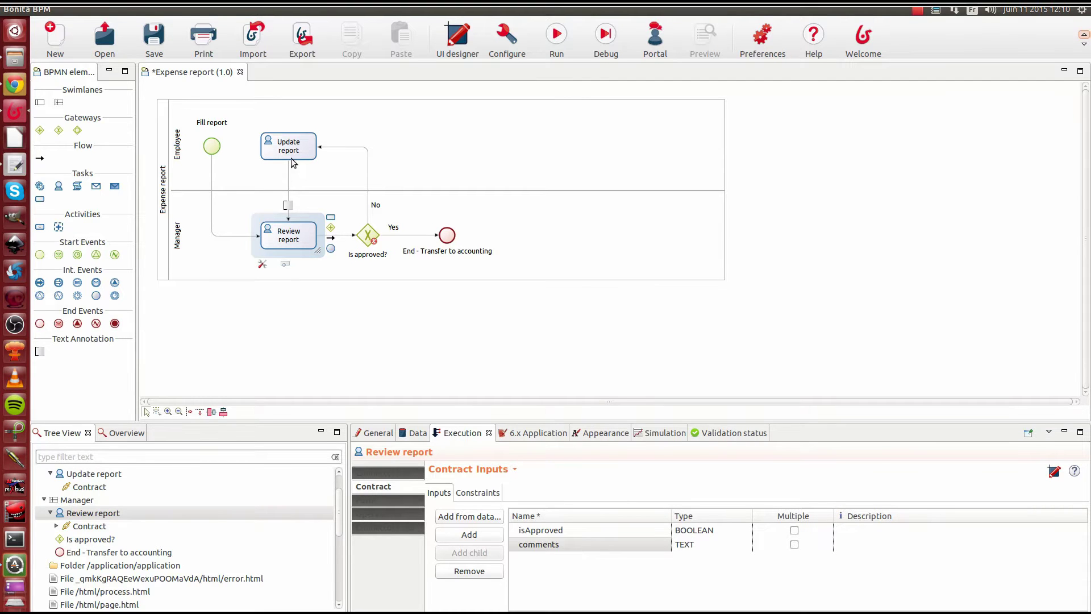
{"action": "left_click", "coordinate": [295, 155]}
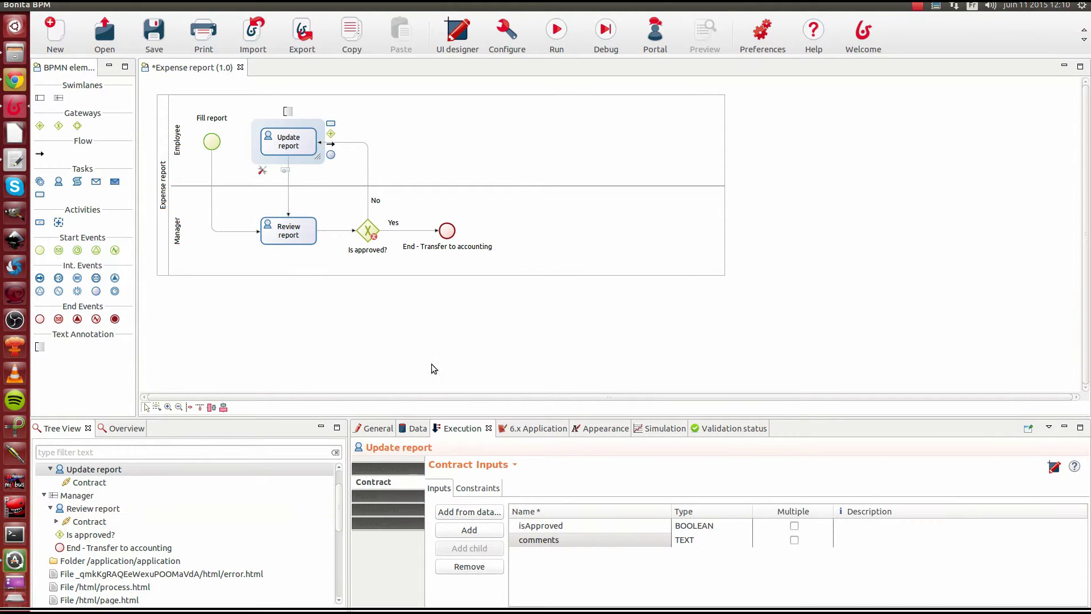
- Generate a contract input from report, dropping isApproved, approverComments, creationDate and createdBy
{"action": "left_click", "coordinate": [497, 517]}
{"action": "left_click", "coordinate": [548, 200]}
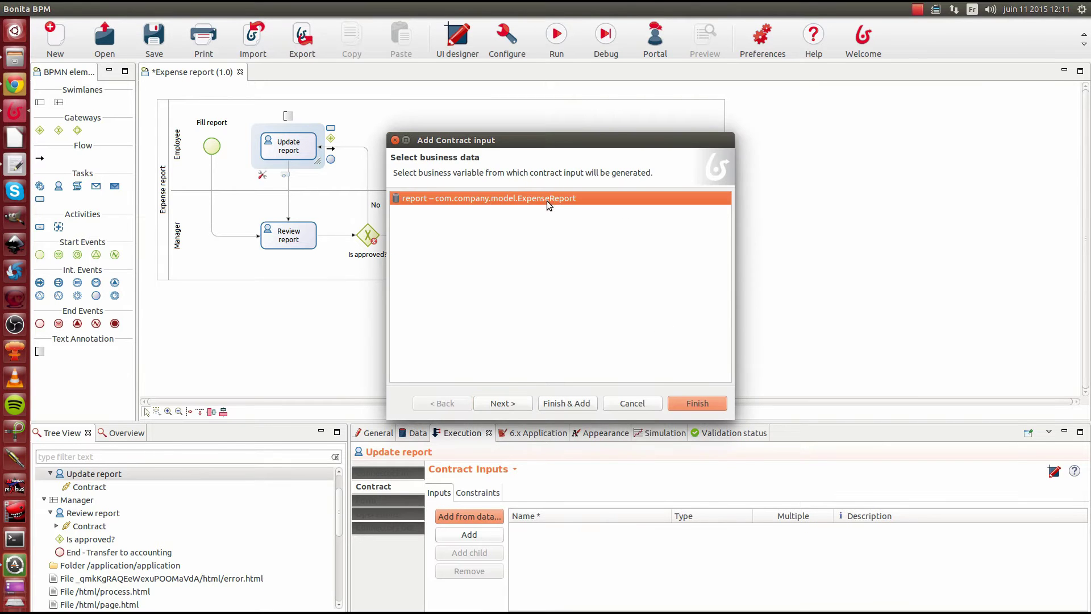
{"action": "left_click", "coordinate": [503, 403]}
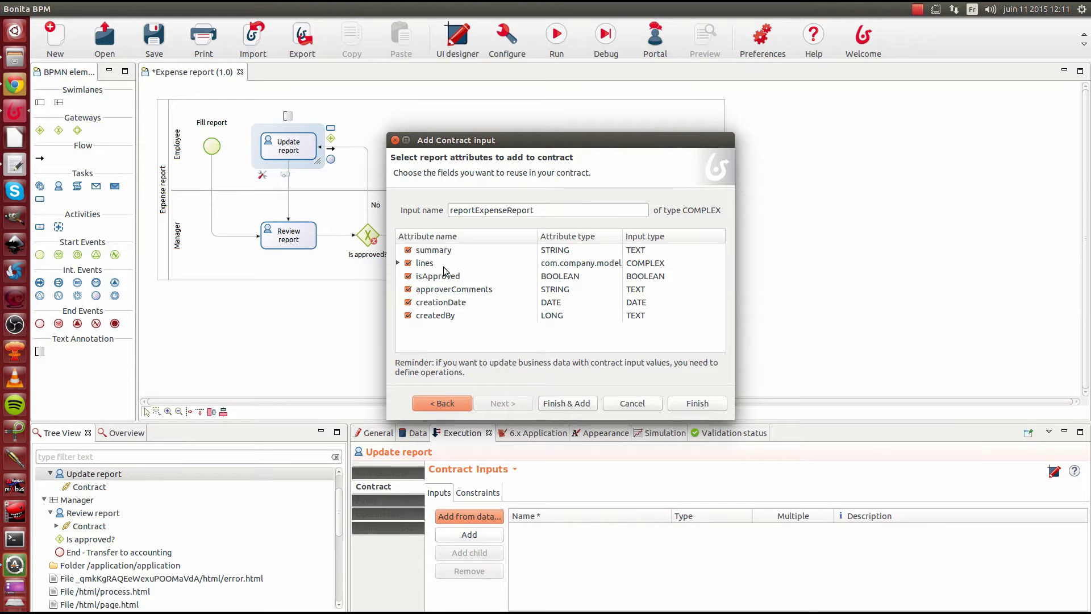
{"action": "left_click", "coordinate": [408, 276]}
{"action": "left_click", "coordinate": [407, 289]}
{"action": "left_click", "coordinate": [407, 302]}
{"action": "left_click", "coordinate": [407, 315]}
- Name the input reportContract, create it, and expand its summary and lines fields
{"action": "left_click_drag", "start_coordinate": [479, 210], "coordinate": [527, 211]}
{"action": "type", "text": "Contra"}
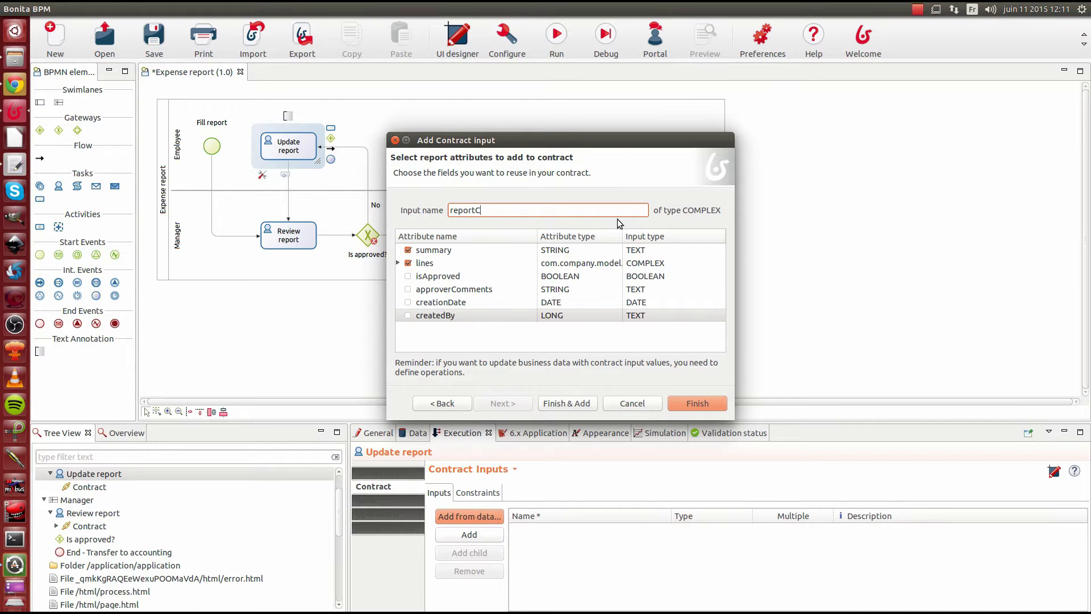
{"action": "type", "text": "ct"}
{"action": "left_click", "coordinate": [696, 402]}
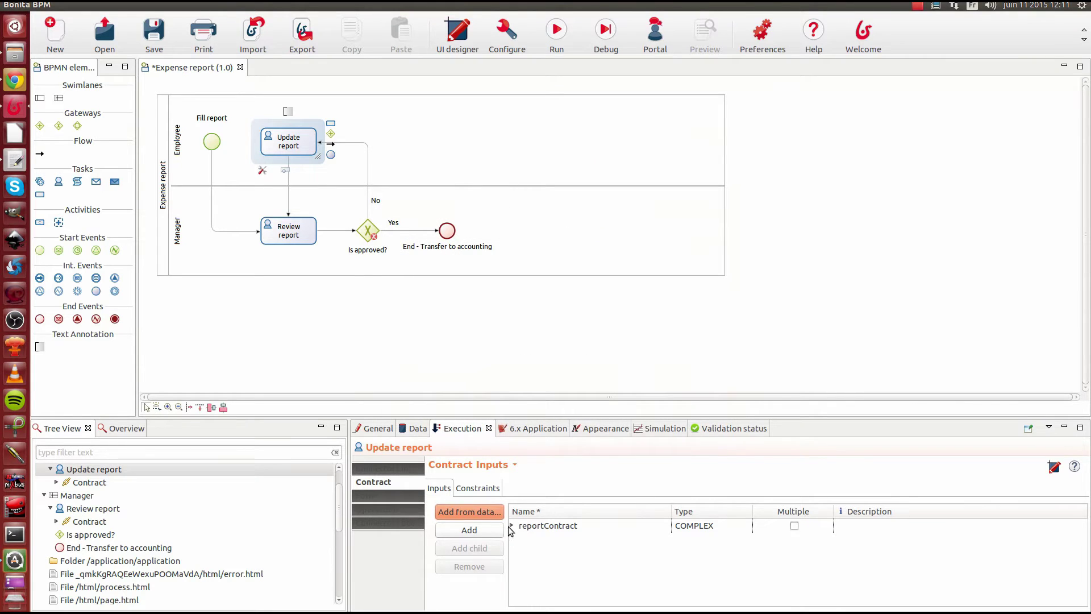
{"action": "left_click", "coordinate": [512, 526]}
{"action": "left_click", "coordinate": [518, 554]}
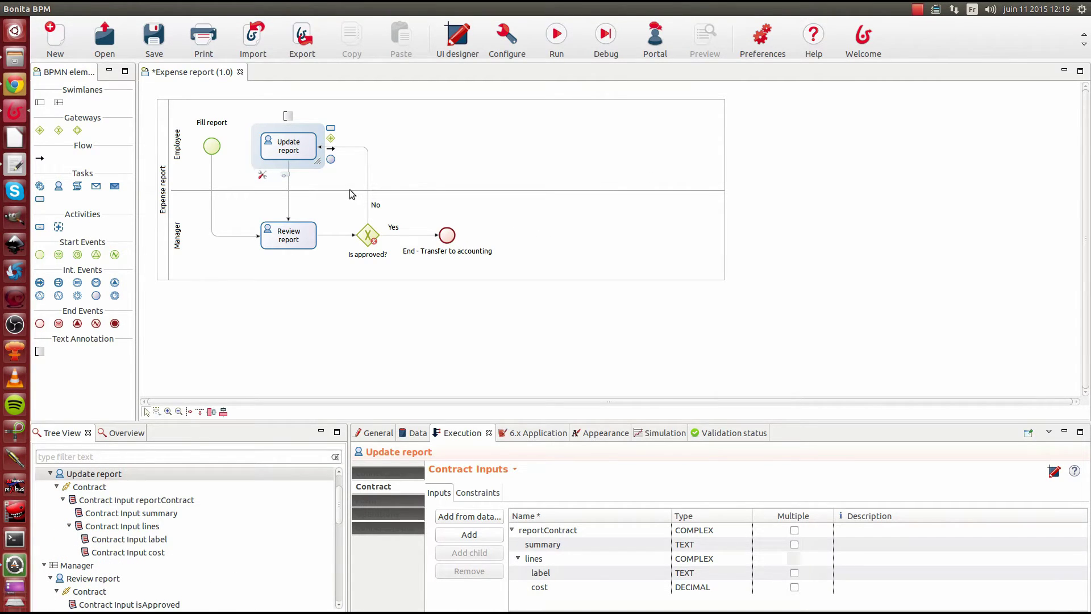
- Reselect the Expense report pool, expand reportContract and lines, then list the pool variables
{"action": "left_click", "coordinate": [163, 167]}
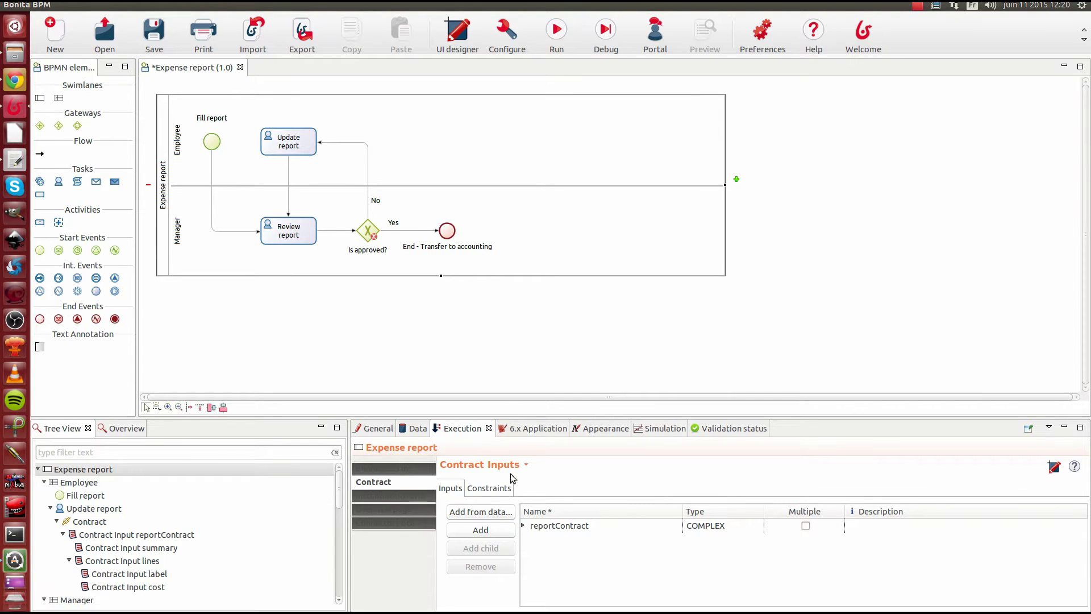
{"action": "left_click", "coordinate": [524, 527]}
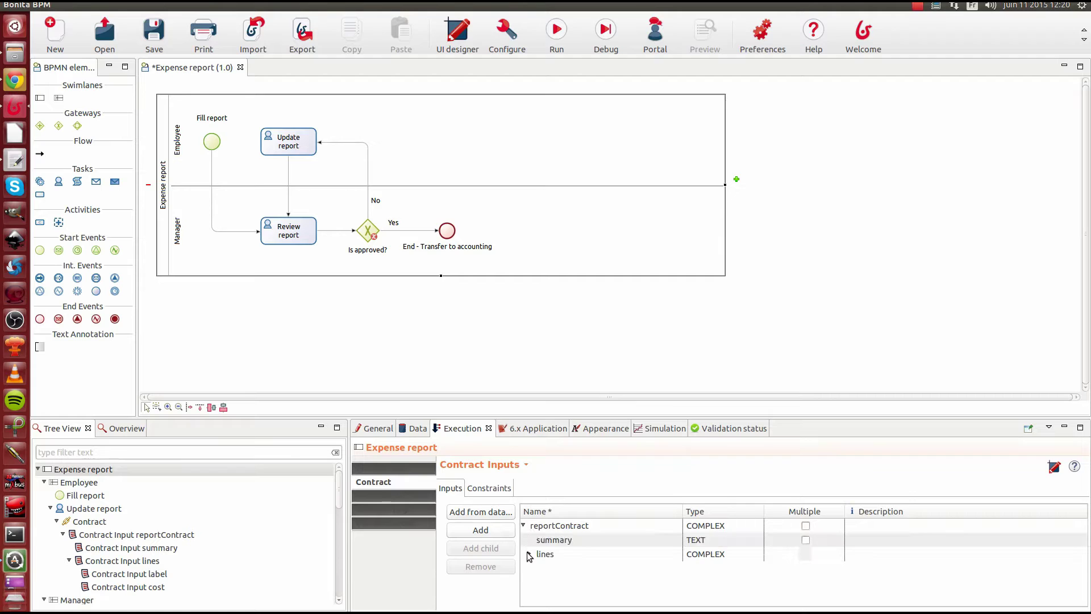
{"action": "left_click", "coordinate": [529, 553]}
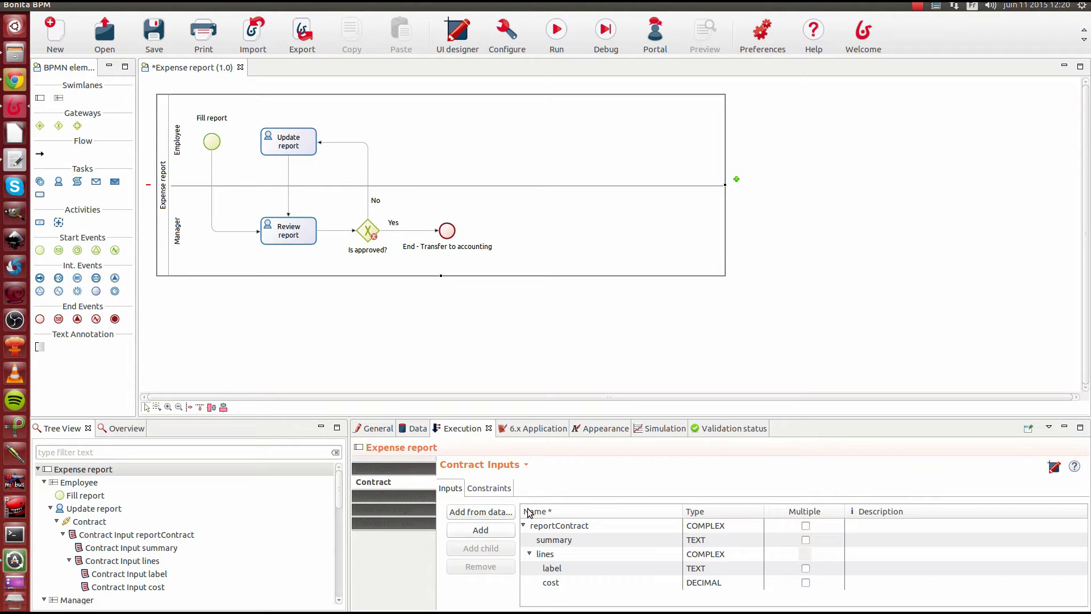
{"action": "left_click", "coordinate": [419, 429]}
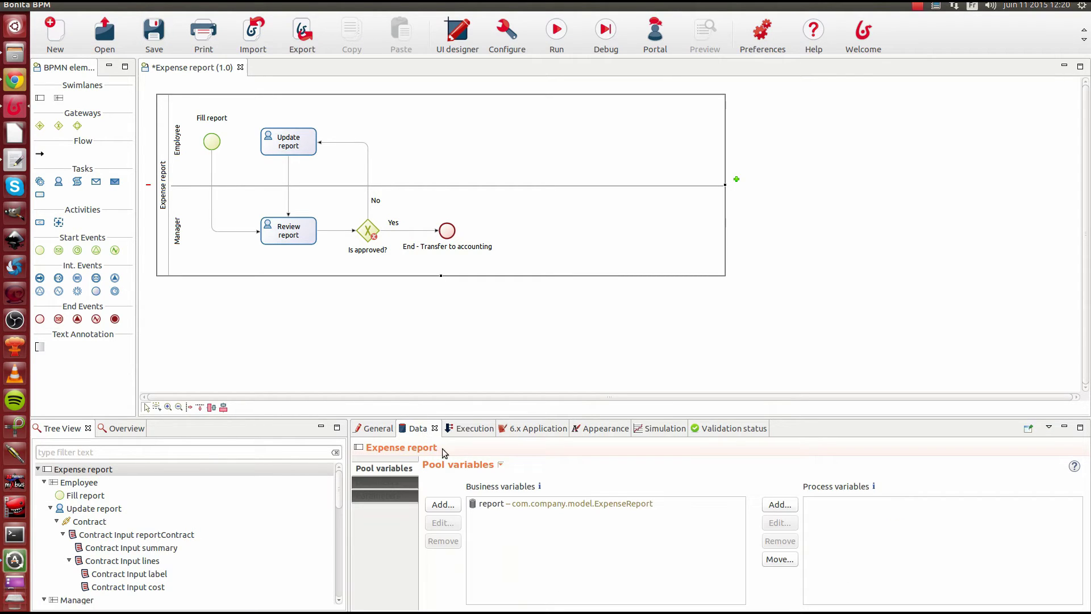
- Edit the report business variable and open the expression editor for its default value
{"action": "left_click", "coordinate": [502, 508]}
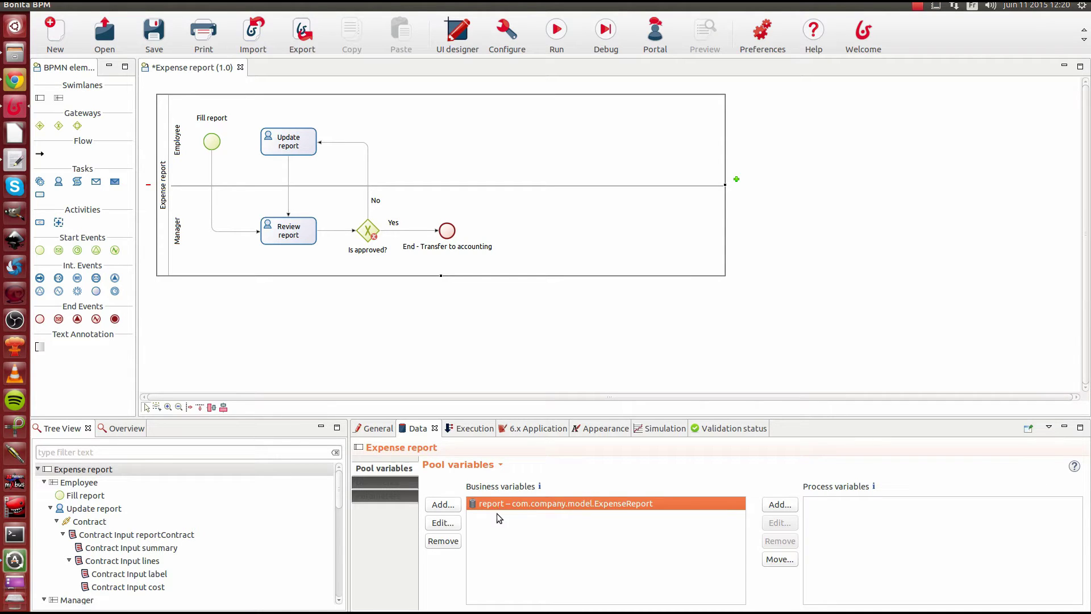
{"action": "left_click", "coordinate": [443, 523]}
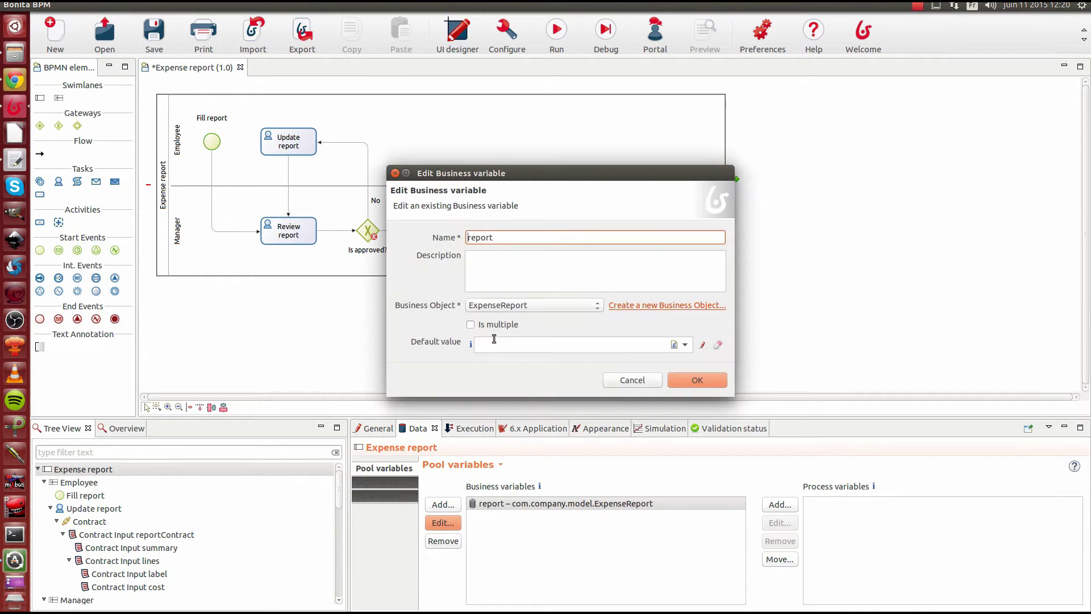
{"action": "left_click", "coordinate": [702, 345]}
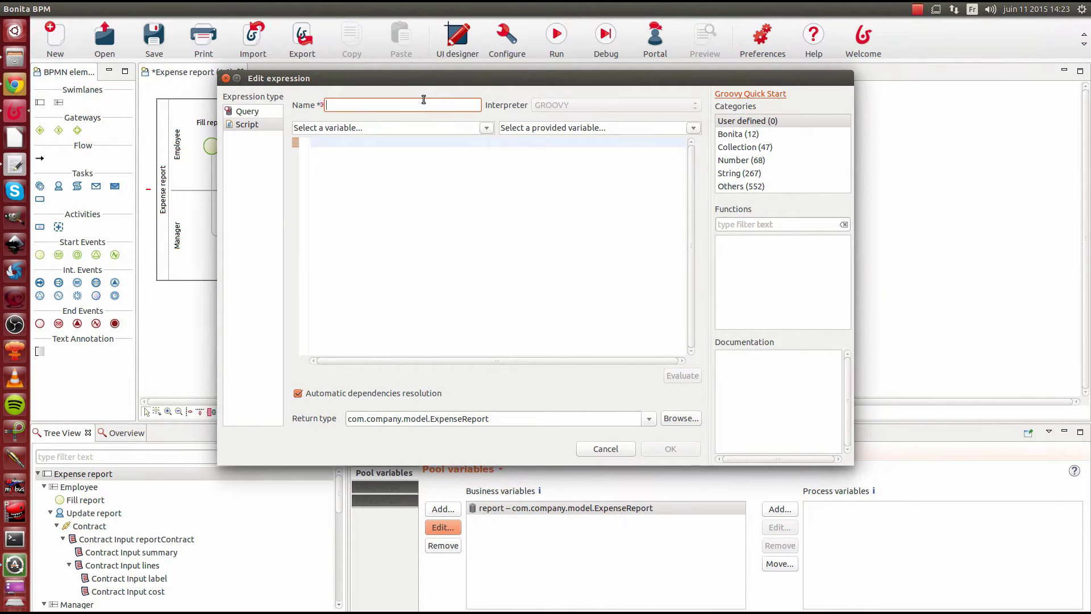
- Name the script initReport and add the ExpenseReport import via completion
{"action": "type", "text": "initR"}
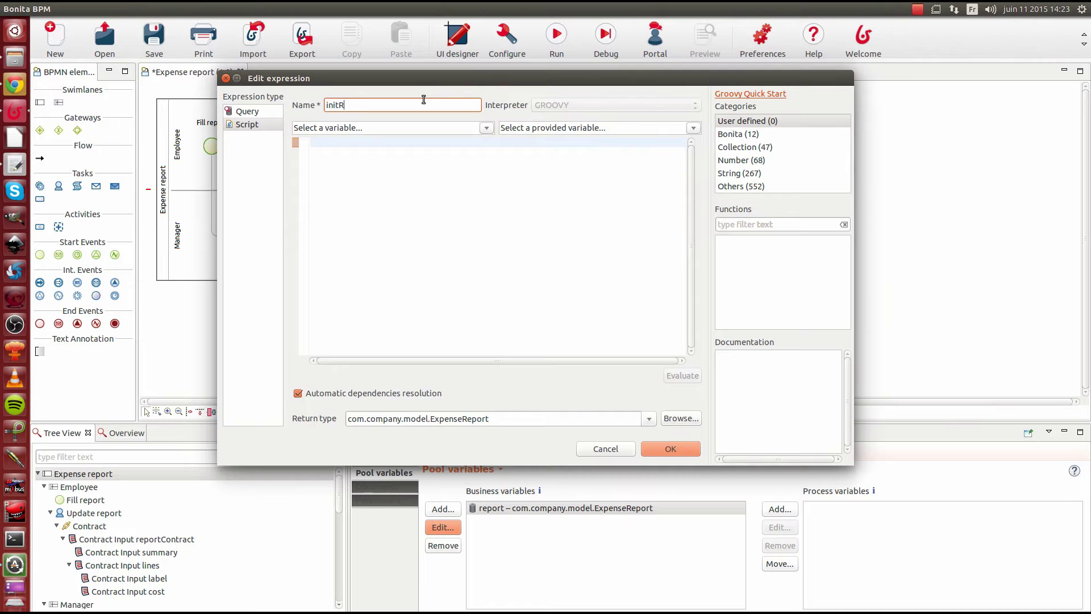
{"action": "type", "text": "eport"}
{"action": "left_click", "coordinate": [415, 160]}
{"action": "type", "text": "Expe"}
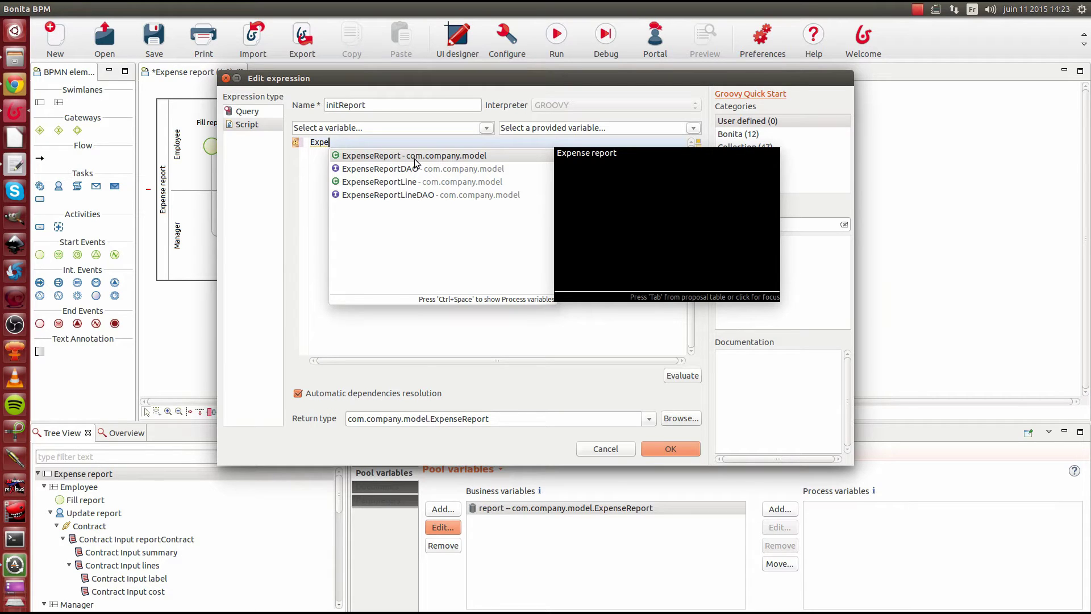
{"action": "double_click", "coordinate": [414, 159]}
{"action": "type", "text": "re"}
{"action": "key", "text": "BackSpace"}
{"action": "key", "text": "BackSpace"}
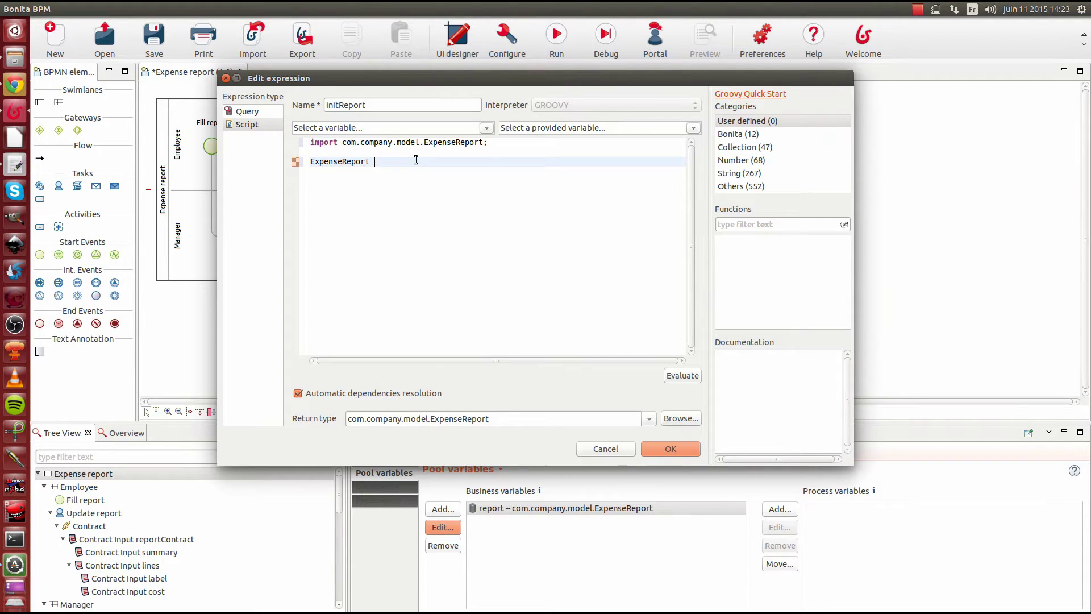
- Write newReport = new ExpenseReport(); and begin a newReport.set line
{"action": "type", "text": "newReport = new Ex"}
{"action": "key", "text": "ctrl+space"}
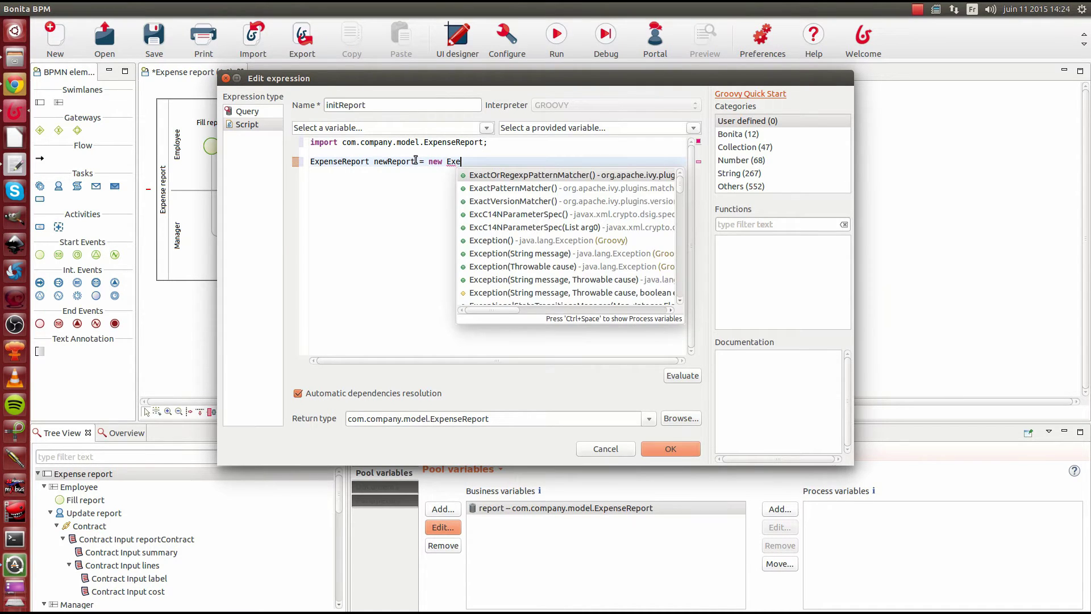
{"action": "type", "text": "pen"}
{"action": "key", "text": "Return"}
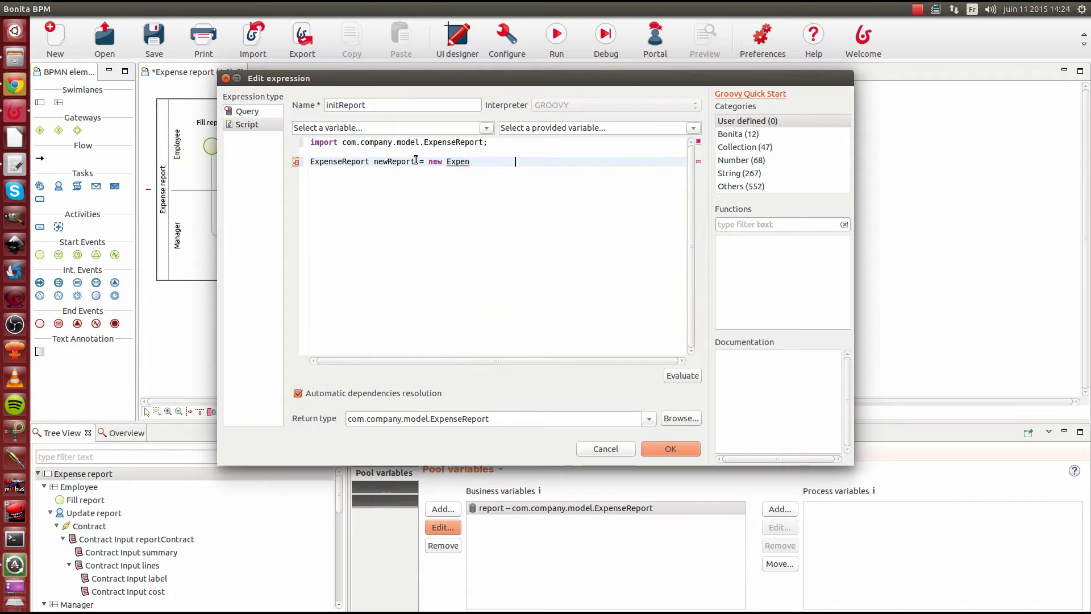
{"action": "type", "text": ";"}
{"action": "key", "text": "Return"}
{"action": "type", "text": "new"}
{"action": "key", "text": "Return"}
{"action": "type", "text": ".set"}
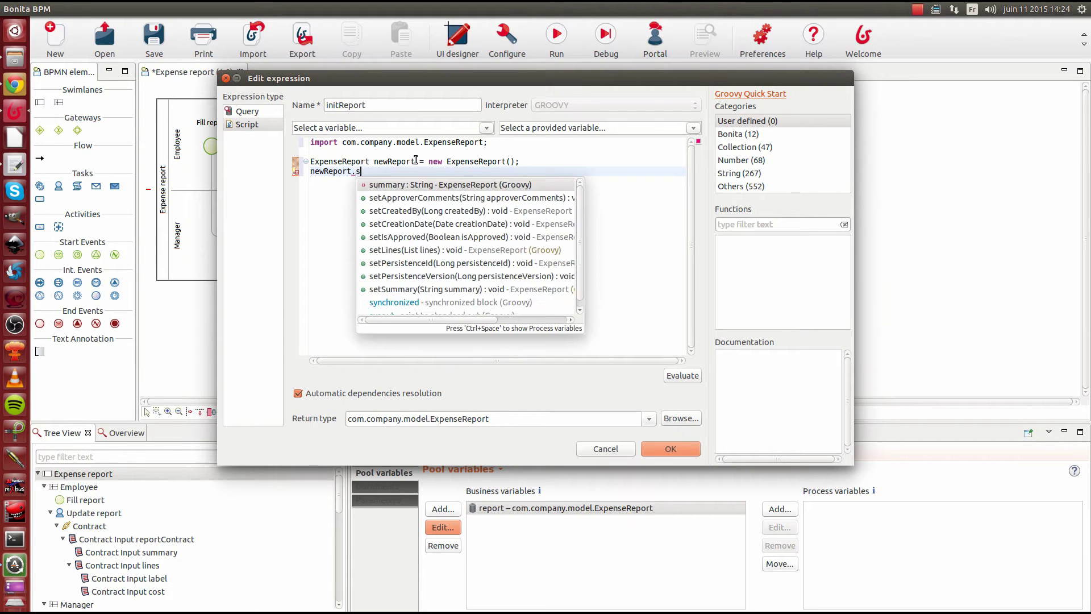